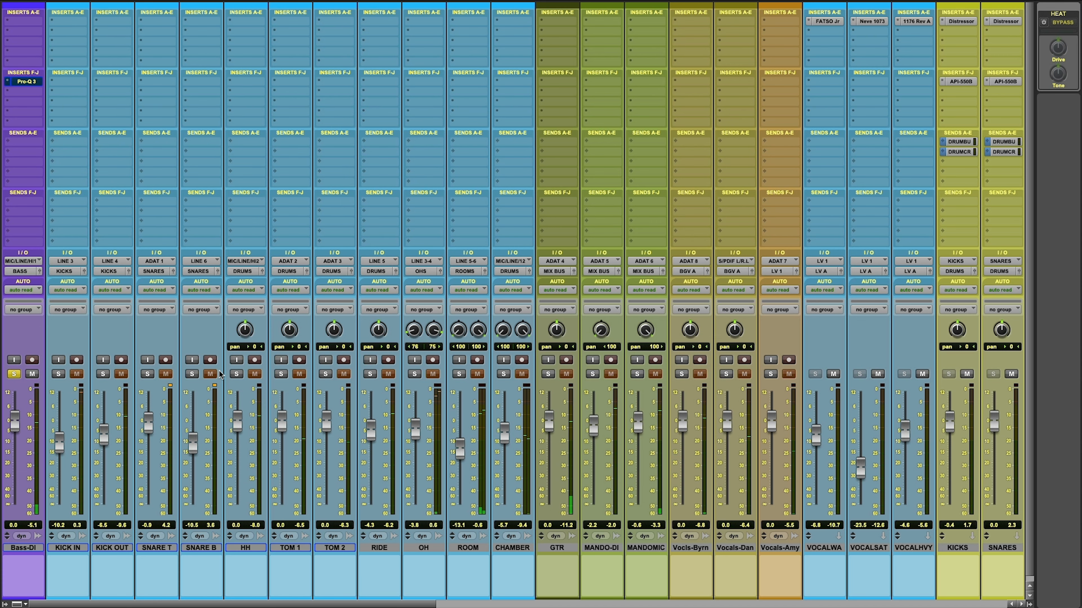
Open the bx_console SSL 4000 E insert on the BASS bus and position its window beside the channel's inserts.
scroll(220, 374, "right", 10)
scroll(220, 374, "right", 6)
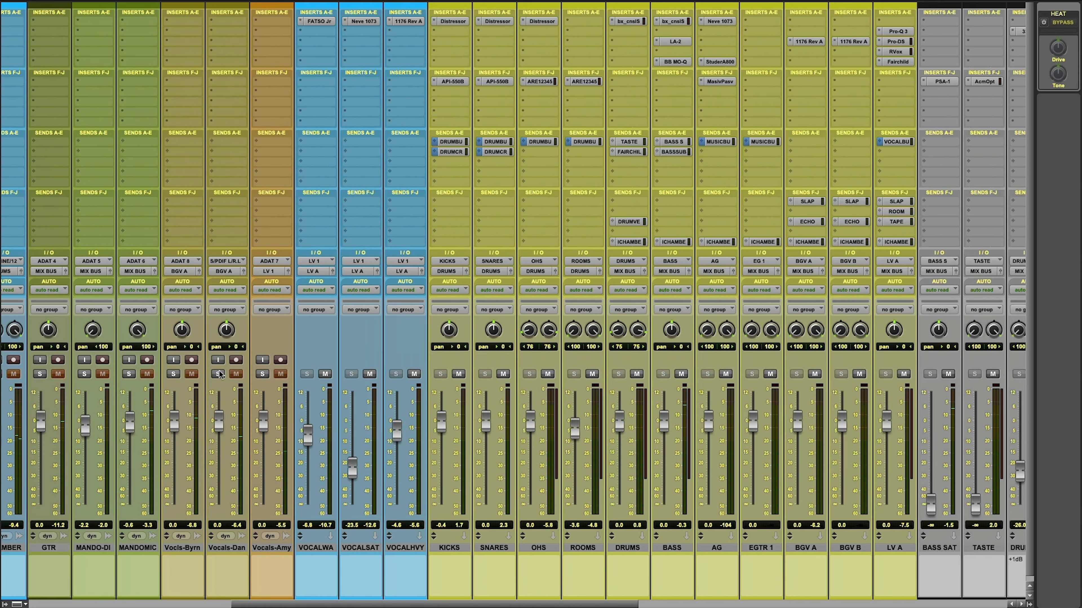
scroll(322, 349, "right", 3)
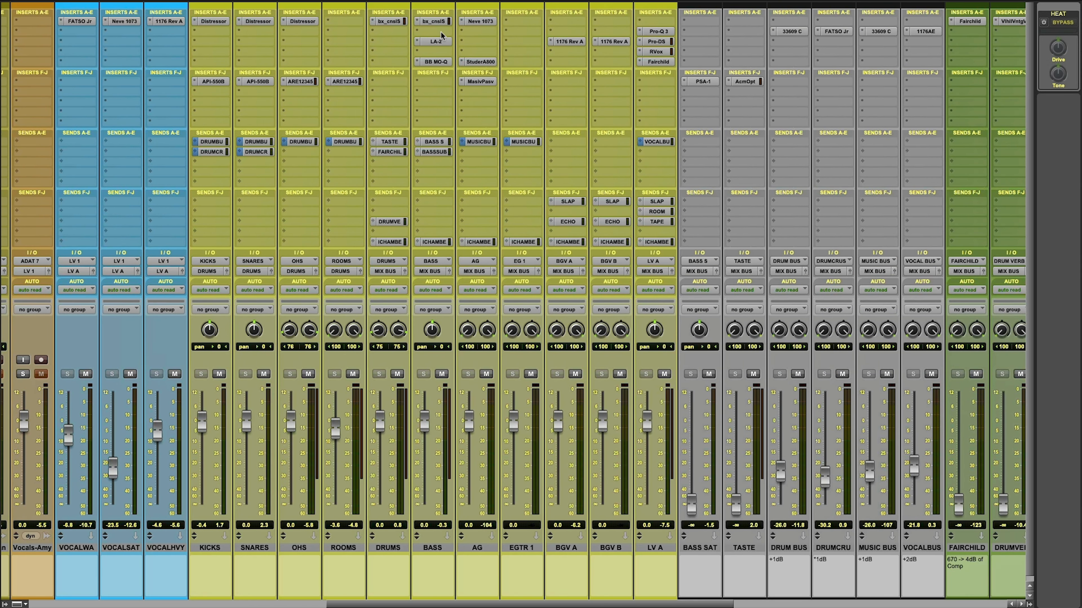
left_click(432, 21)
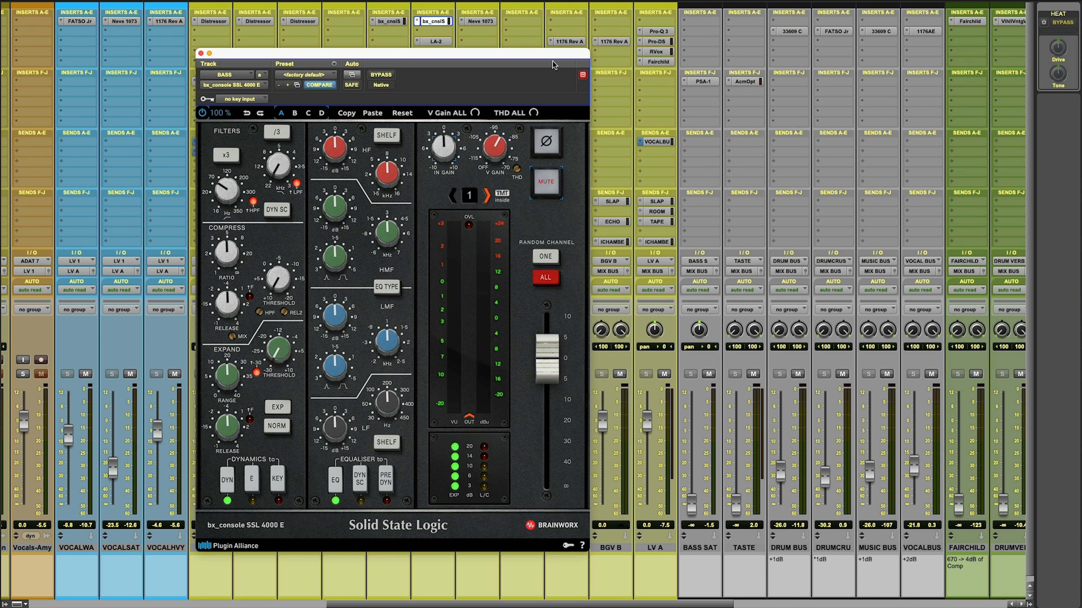
left_click_drag(469, 64, 730, 81)
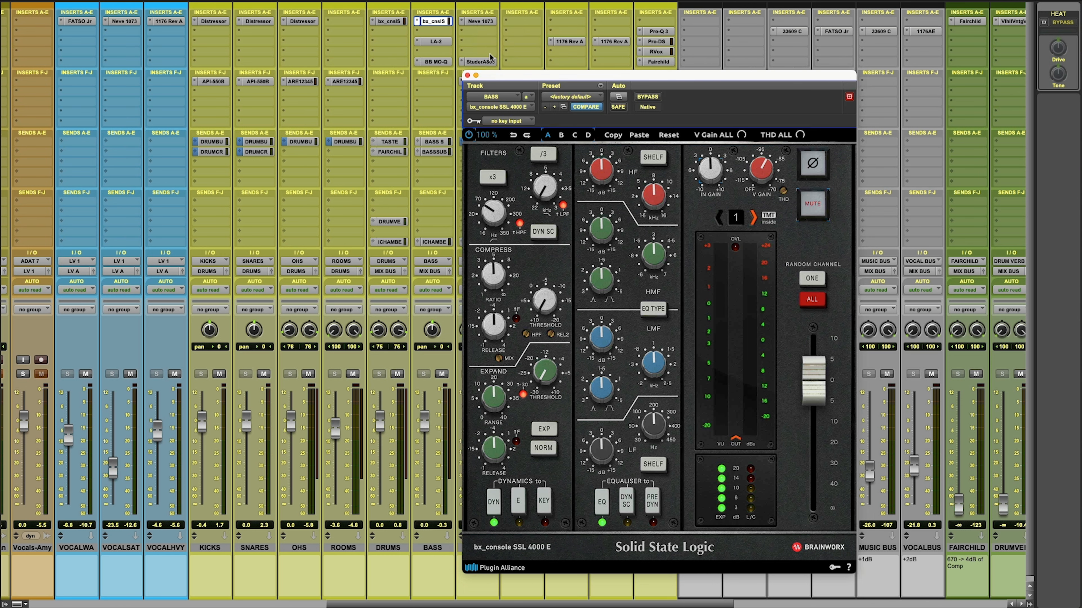
left_click_drag(499, 77, 468, 79)
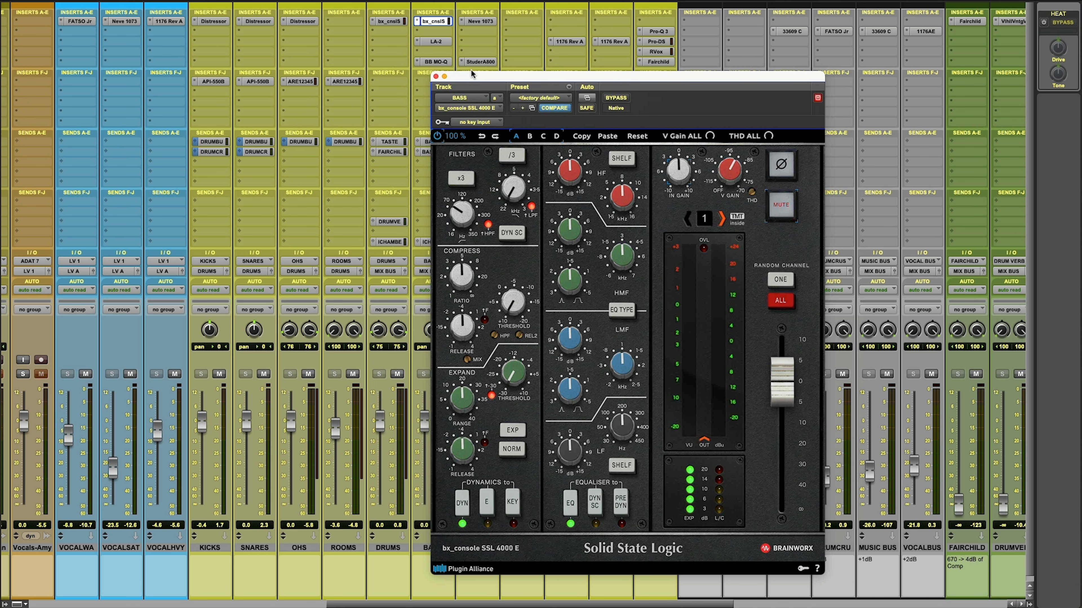
left_click_drag(460, 77, 518, 79)
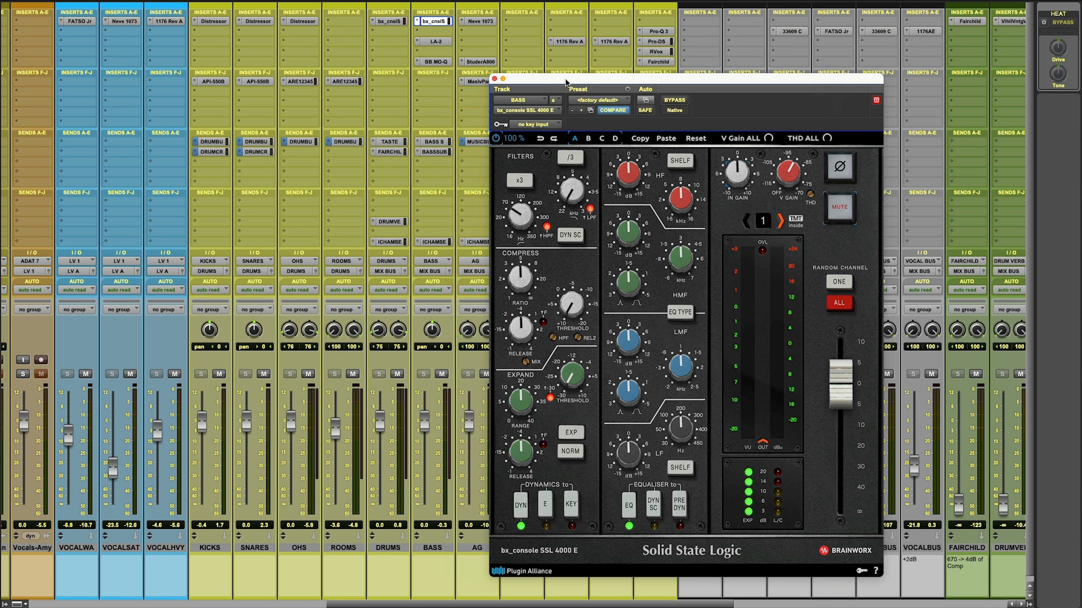
left_click_drag(560, 84, 523, 86)
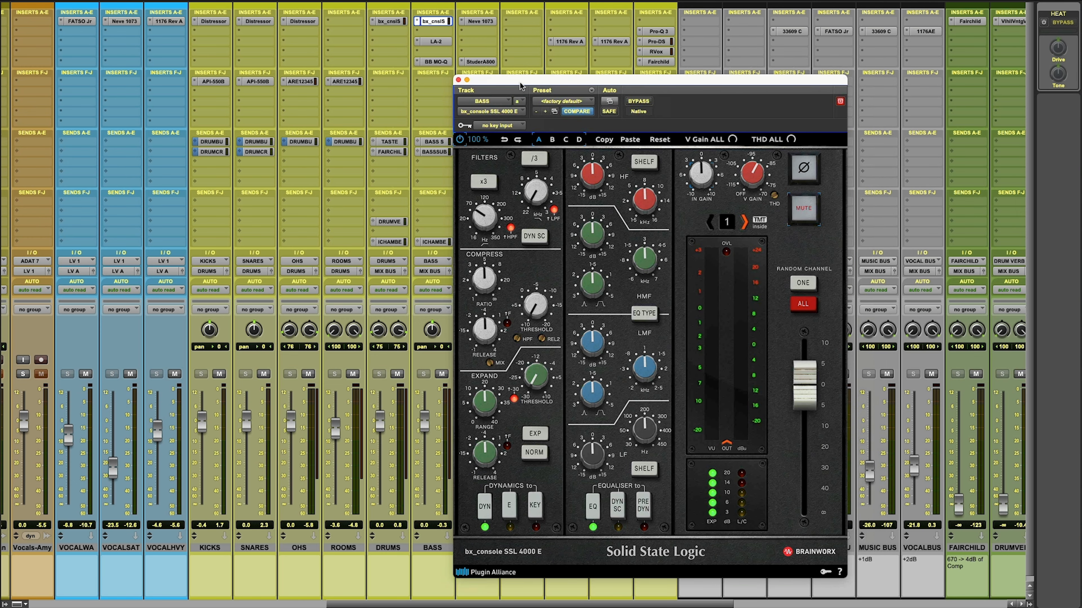
Open the LA-2 compressor on the BASS bus, examine its gain and peak reduction settings, and close it.
left_click(436, 41)
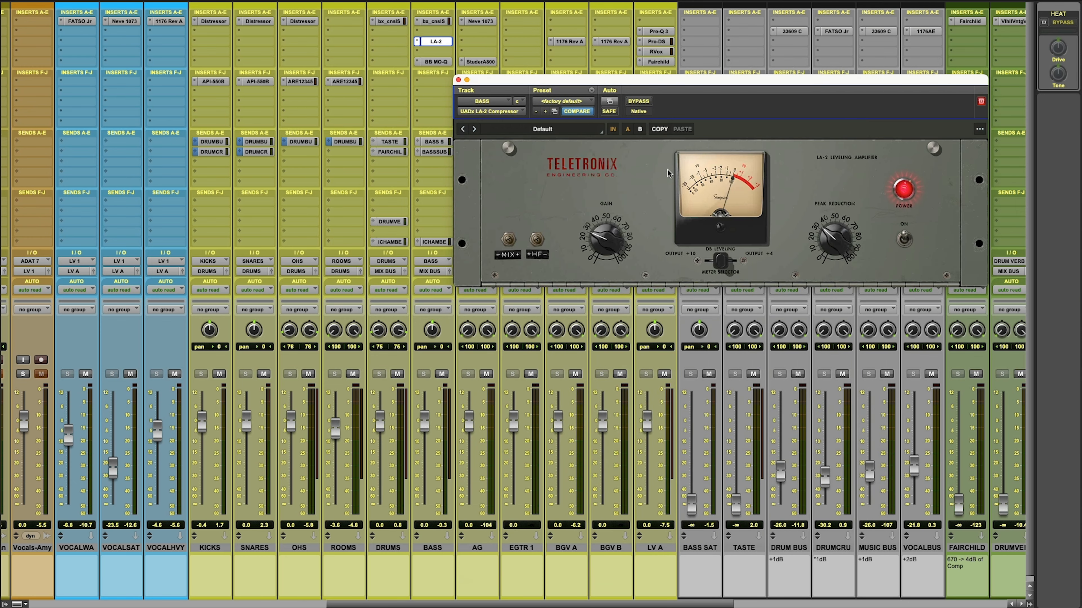
left_click_drag(684, 91, 633, 135)
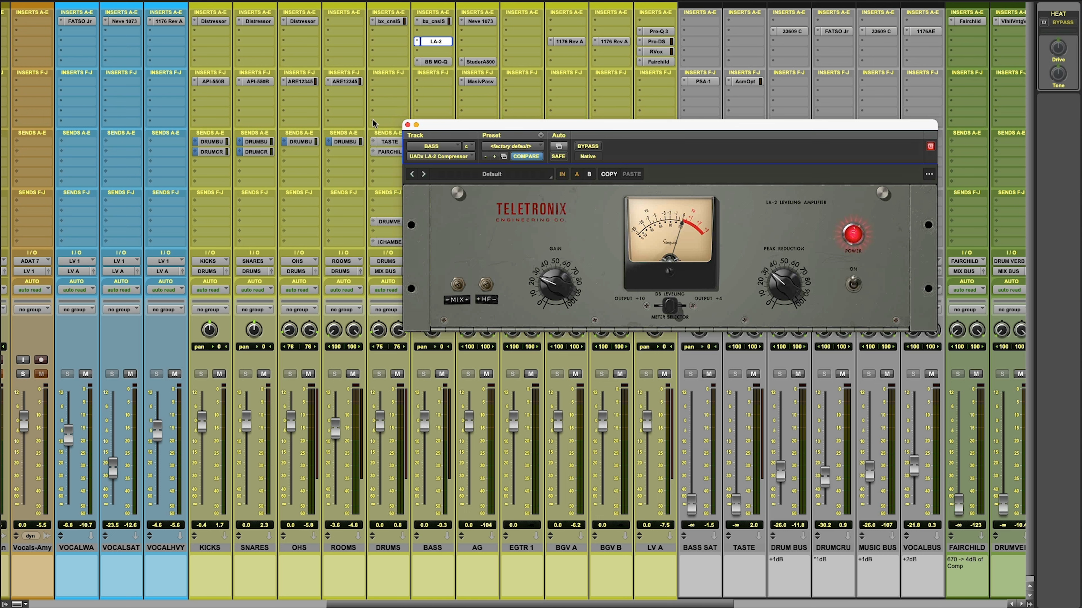
left_click(407, 125)
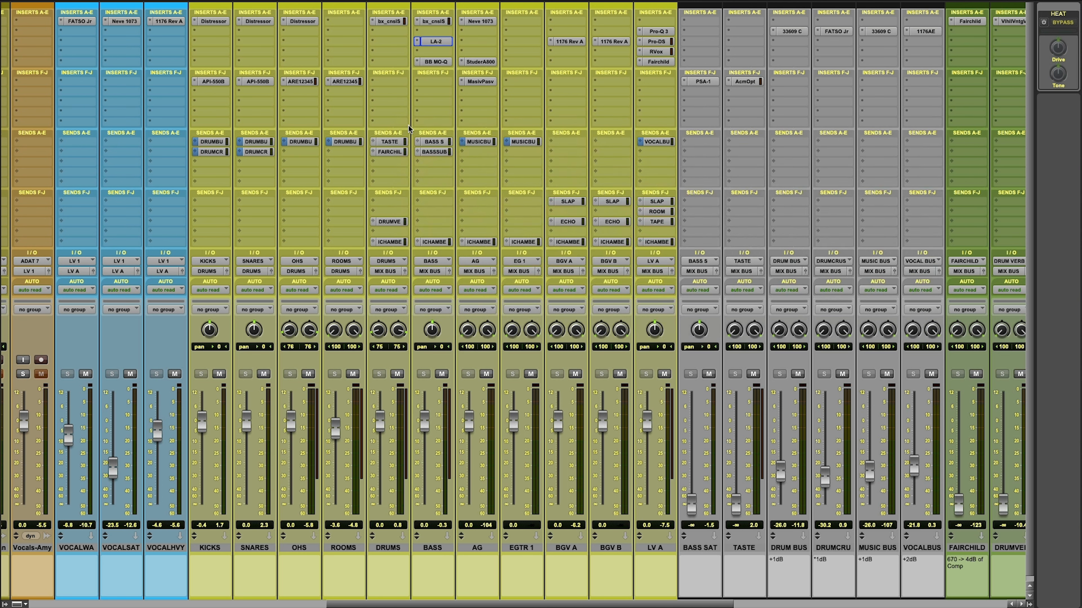
Open the BB MO-Q equalizer on the BASS bus, examine its band settings, and return to the Bass-DI track.
left_click(434, 62)
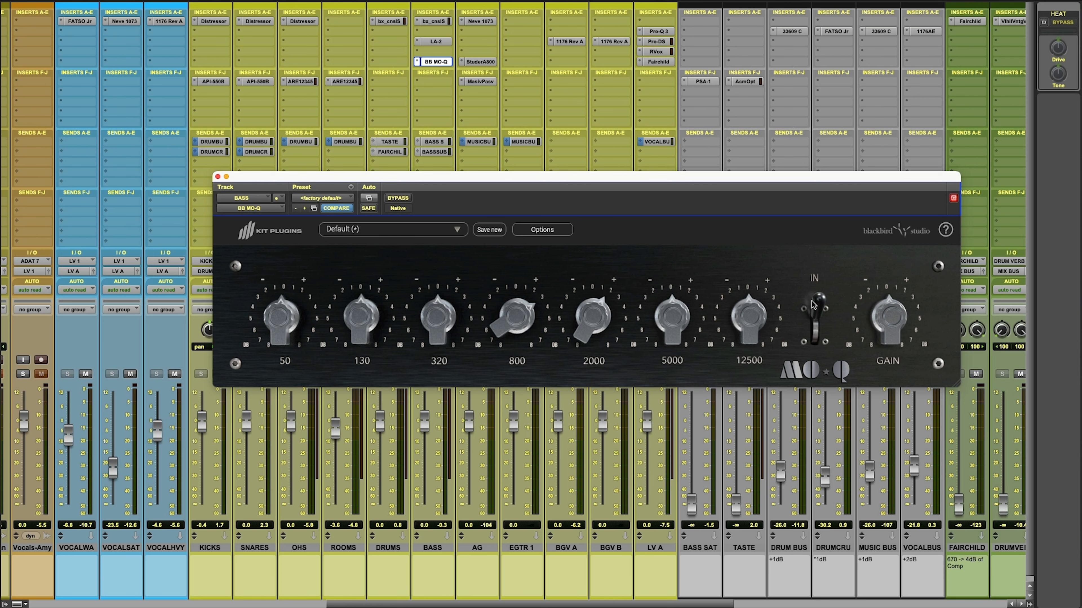
scroll(547, 442, "left", 9)
scroll(548, 442, "left", 8)
mouse_move(528, 315)
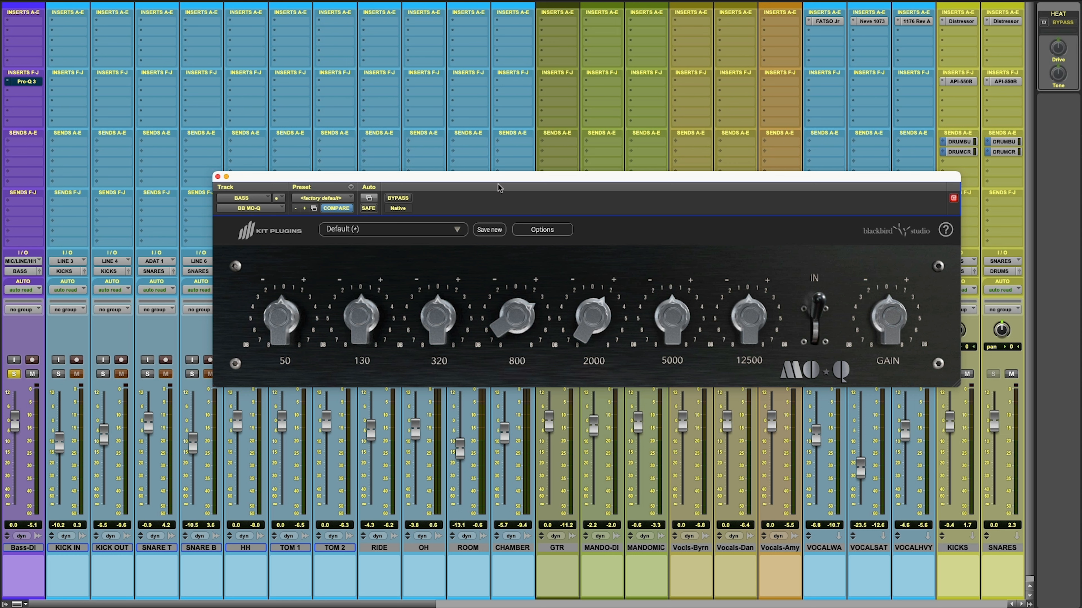
left_click_drag(473, 179, 501, 156)
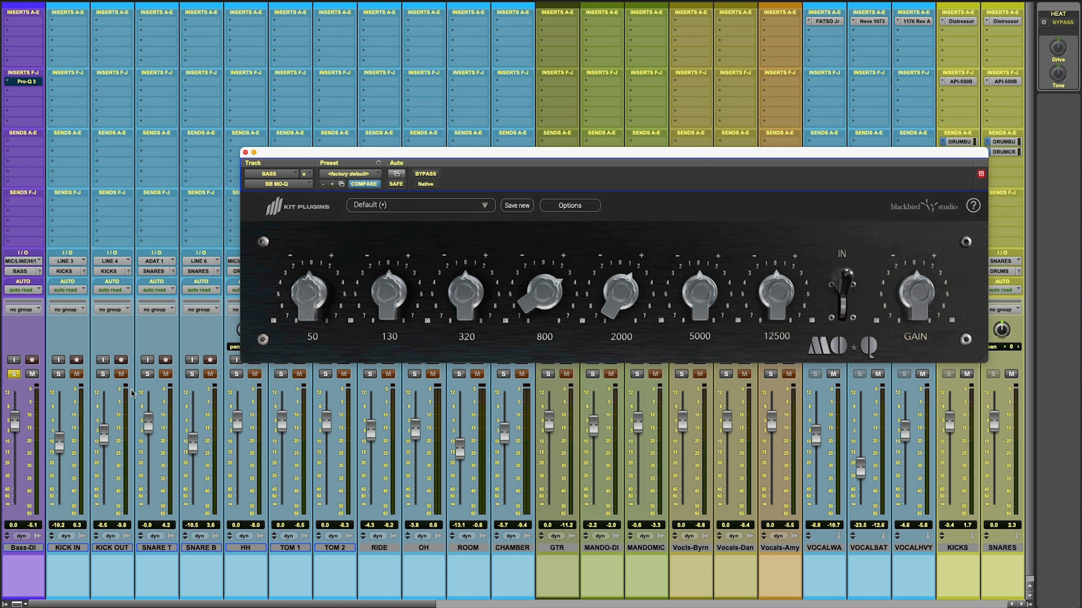
Inspect the BASS bus's SSL 4000 E and LA-2 plugins, and check the source tracks against the bus.
scroll(510, 477, "right", 15)
scroll(510, 476, "right", 2)
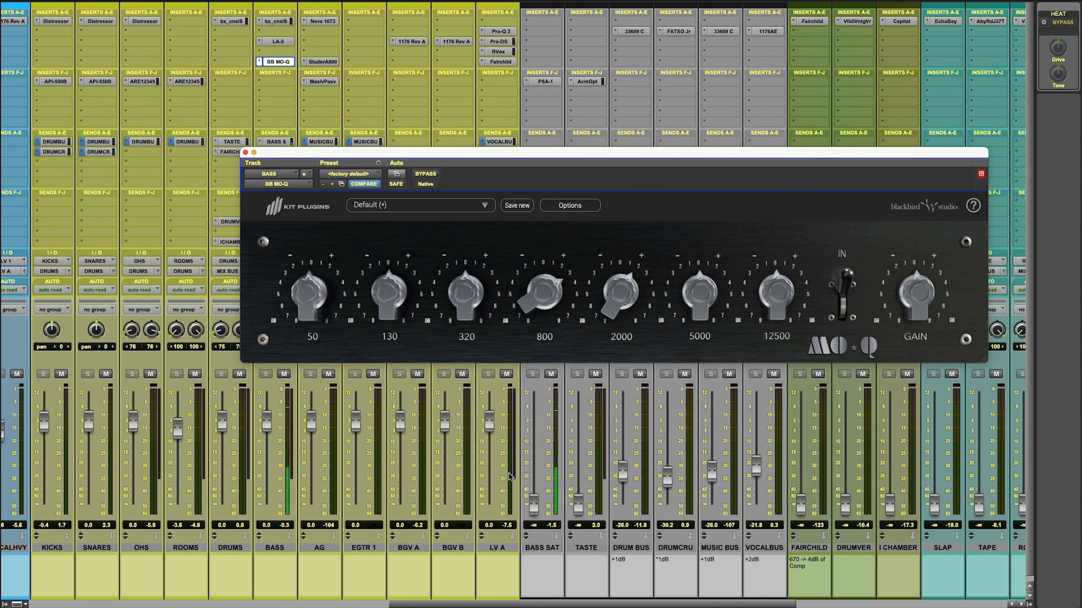
left_click(280, 23)
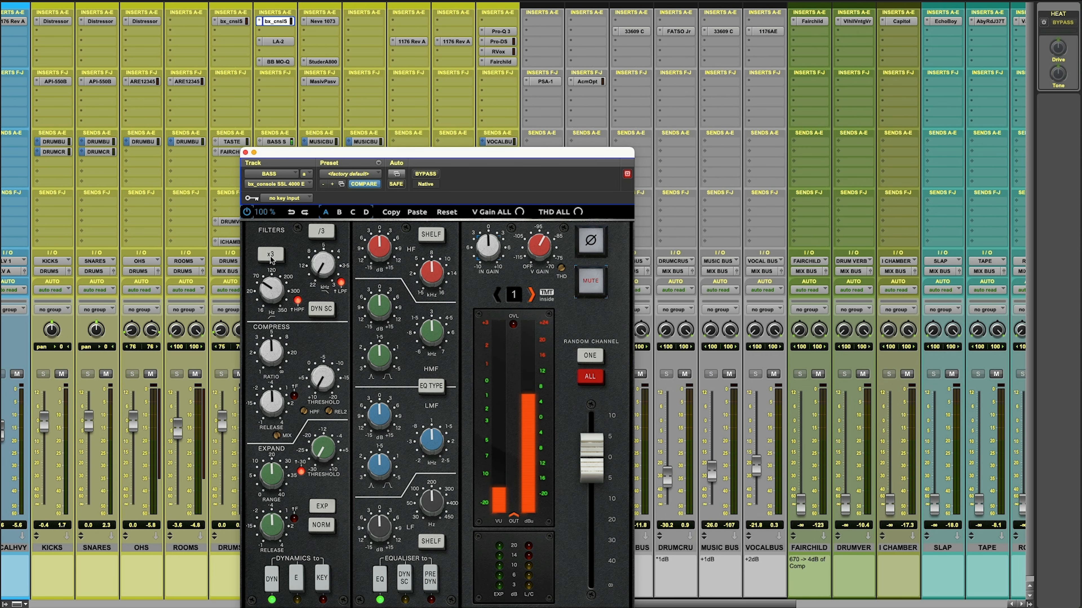
left_click(288, 42)
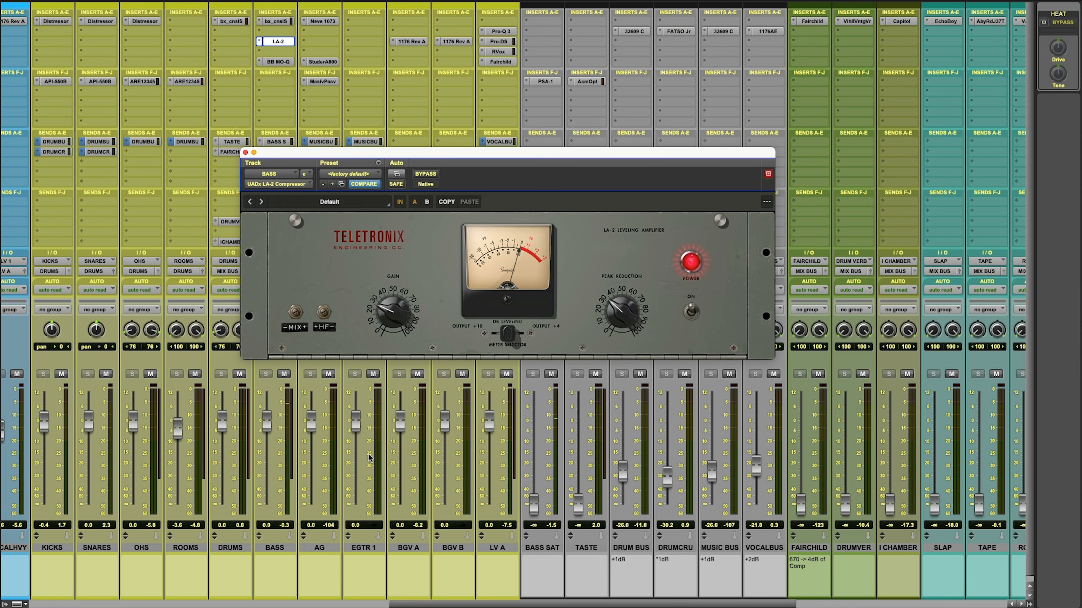
scroll(420, 457, "left", 15)
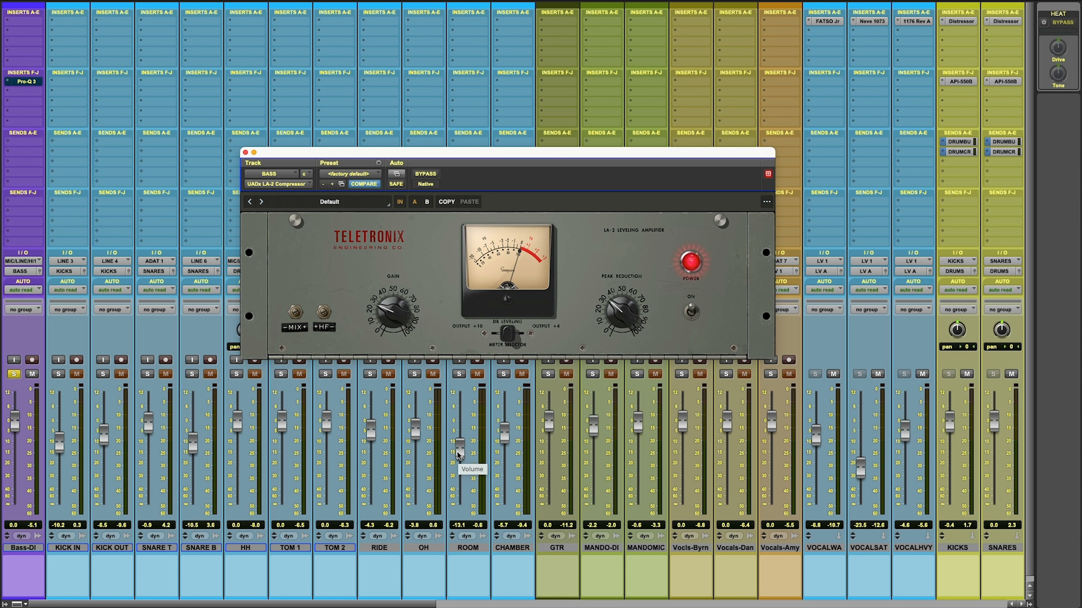
scroll(458, 455, "right", 15)
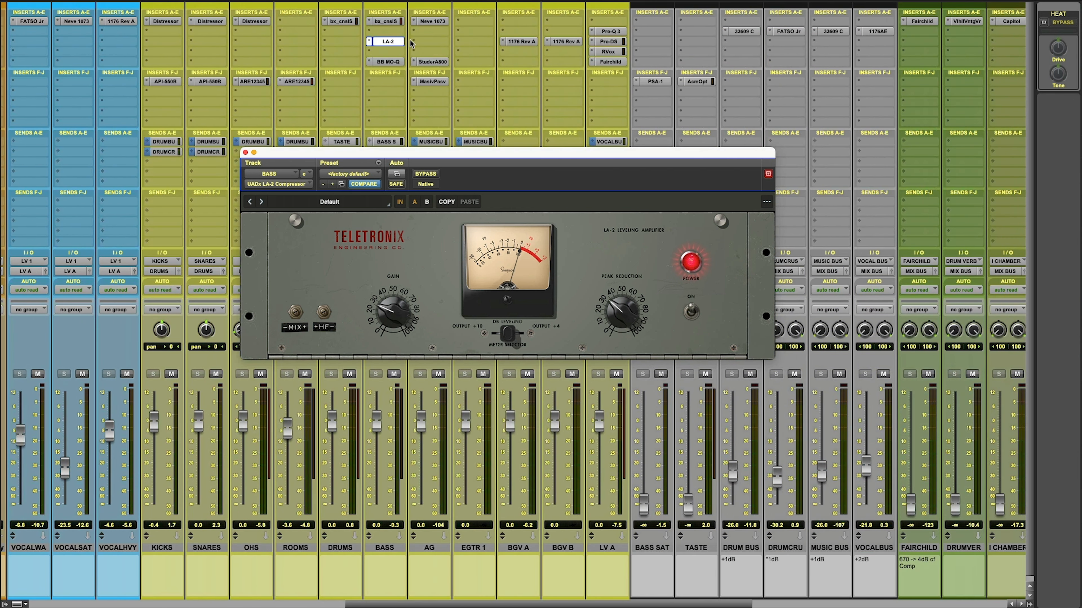
Step through the BASS bus's SSL 4000 E, LA-2 and BB MO-Q in order, close the plugin window and return to Bass-DI.
left_click(384, 22)
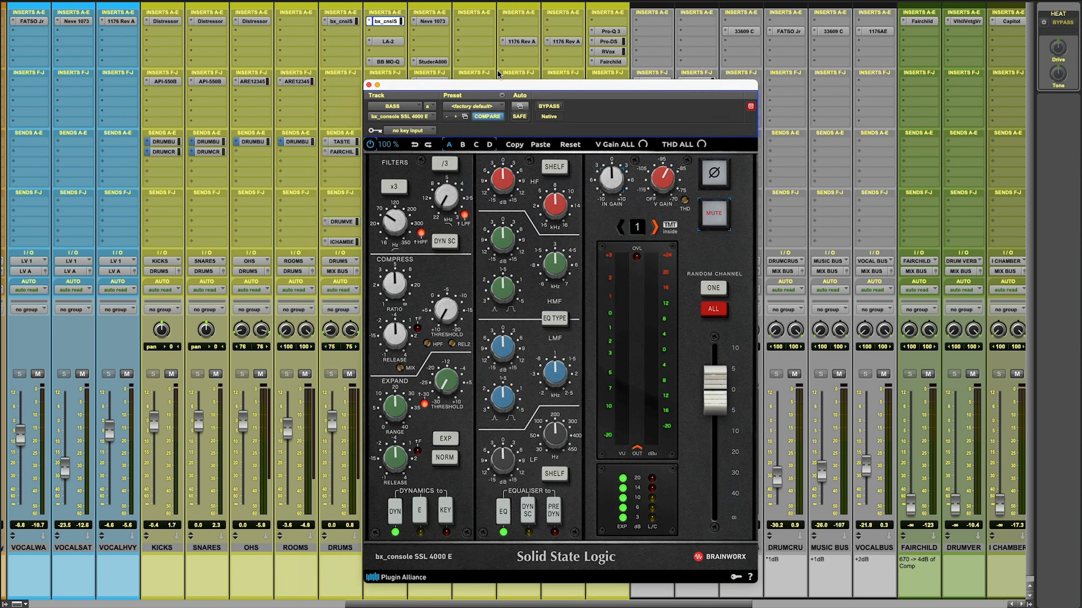
mouse_move(402, 200)
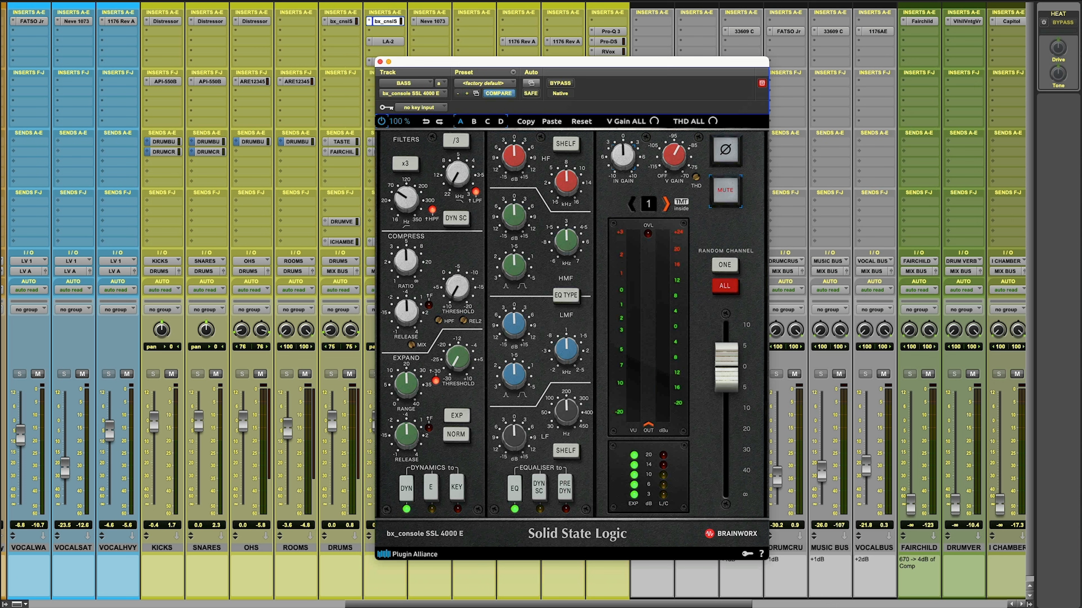
left_click(389, 43)
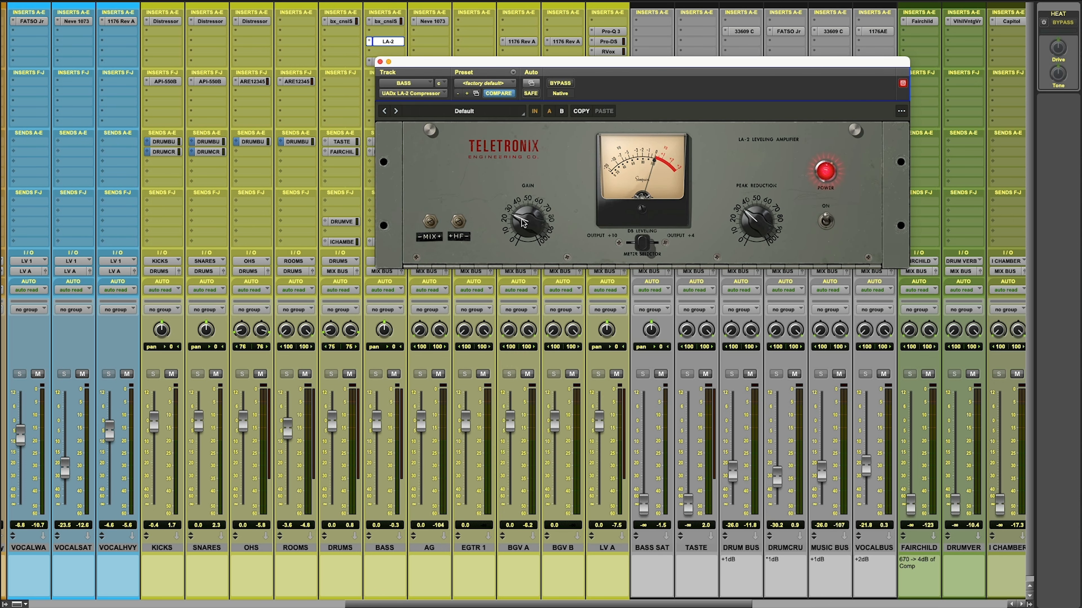
key("space")
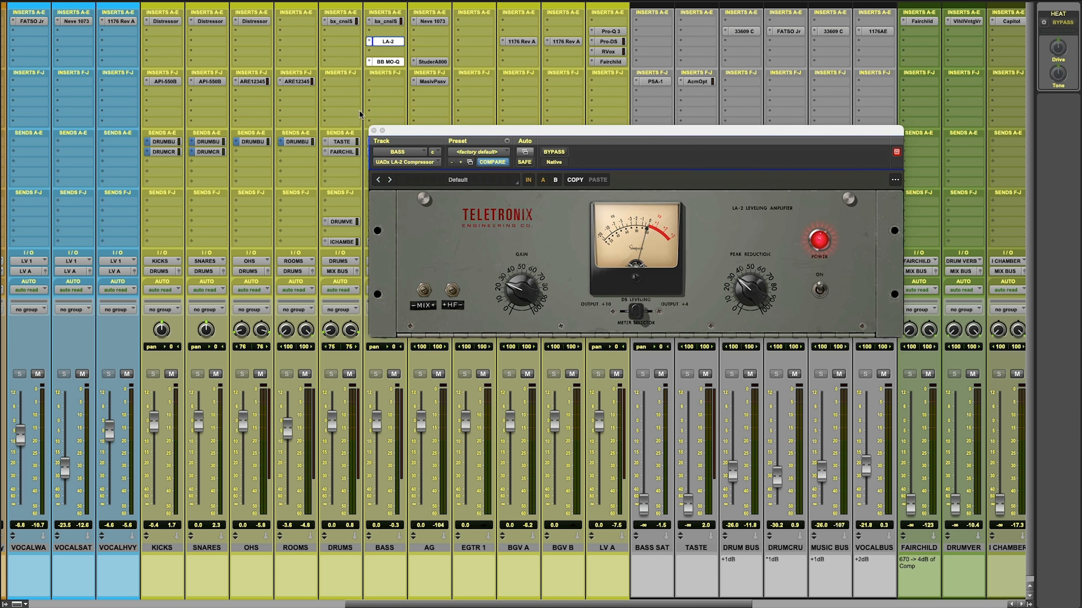
left_click(390, 62)
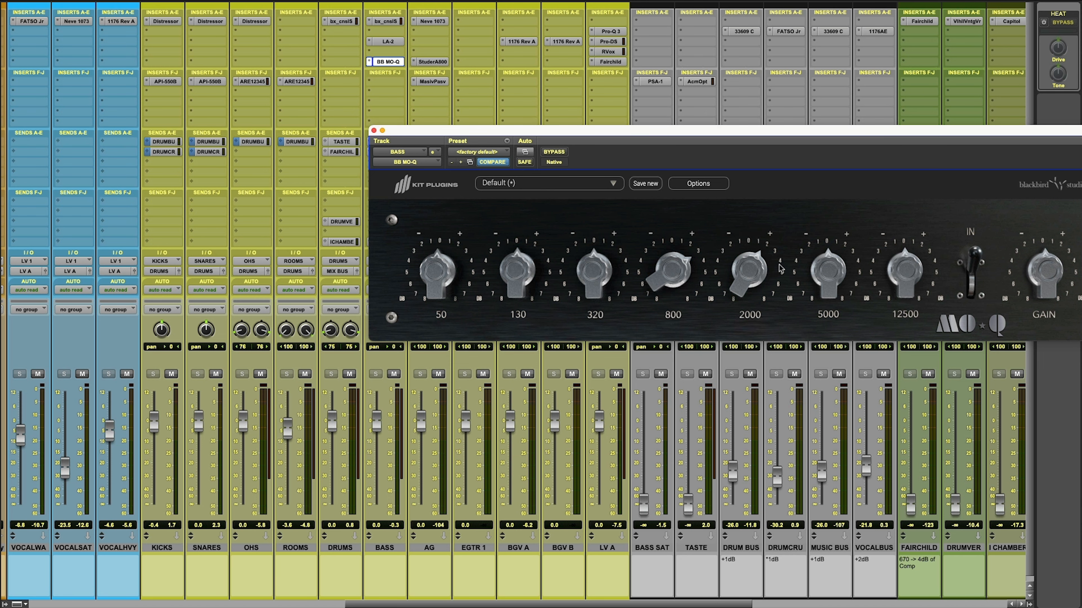
left_click(374, 130)
scroll(518, 266, "left", 10)
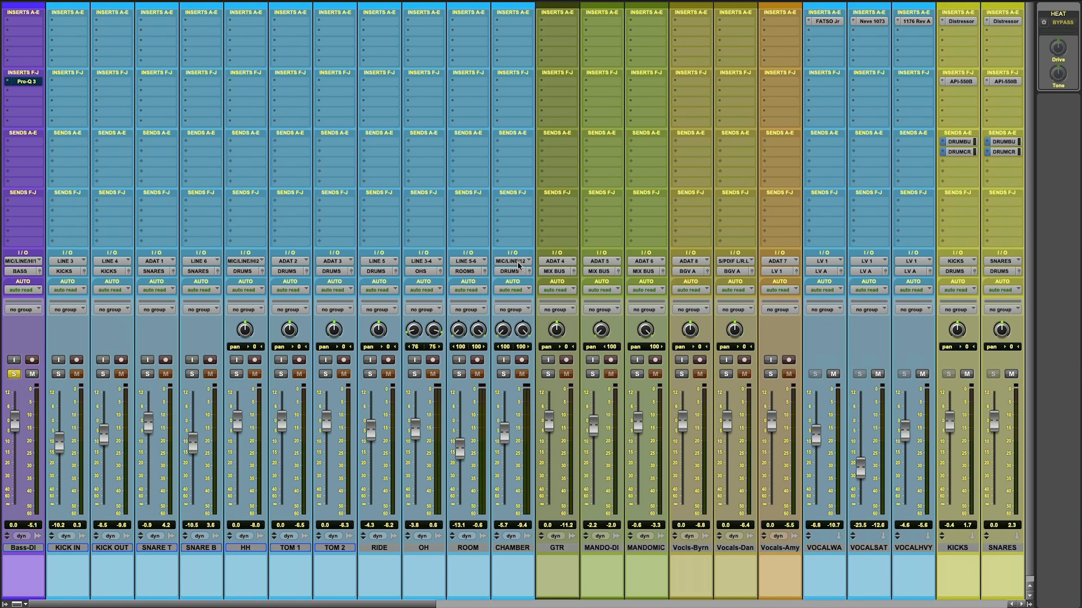
Open the FabFilter Pro-Q 3 insert on Bass-DI, reposition its window and examine the 12 dB/oct High Cut filter.
left_click(25, 83)
left_click_drag(710, 140, 609, 88)
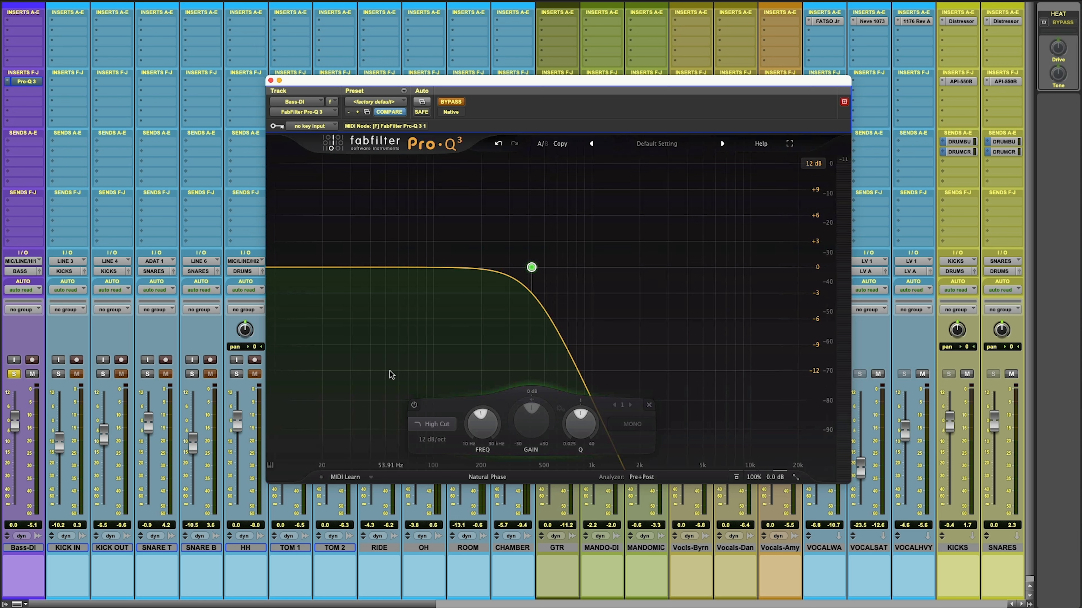
mouse_move(538, 273)
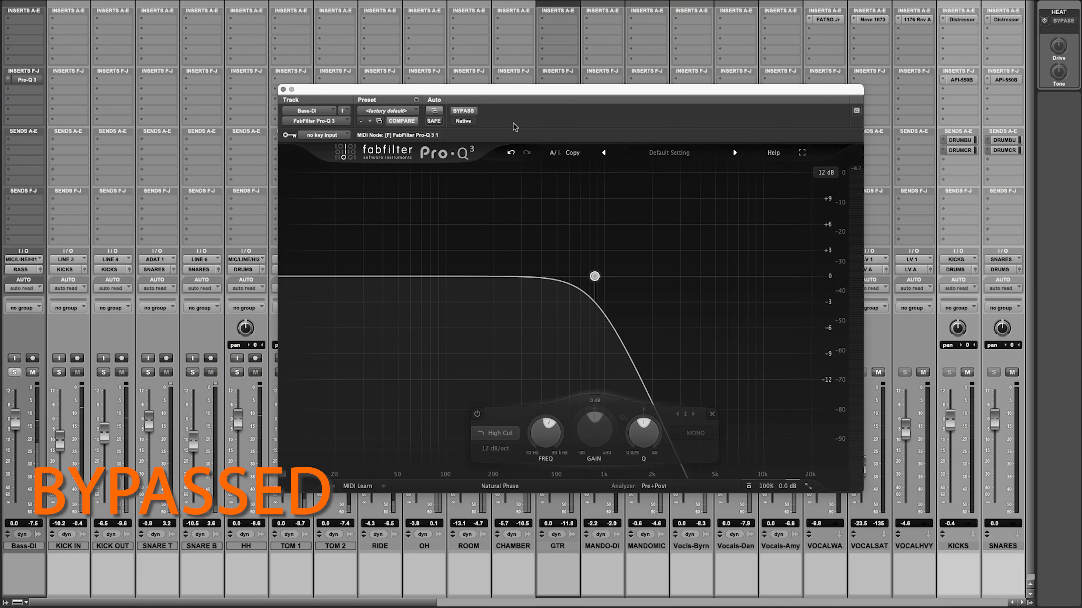
Compare the Bass-DI sound with the Pro-Q 3 High Cut bypassed and active during playback.
left_click(464, 111)
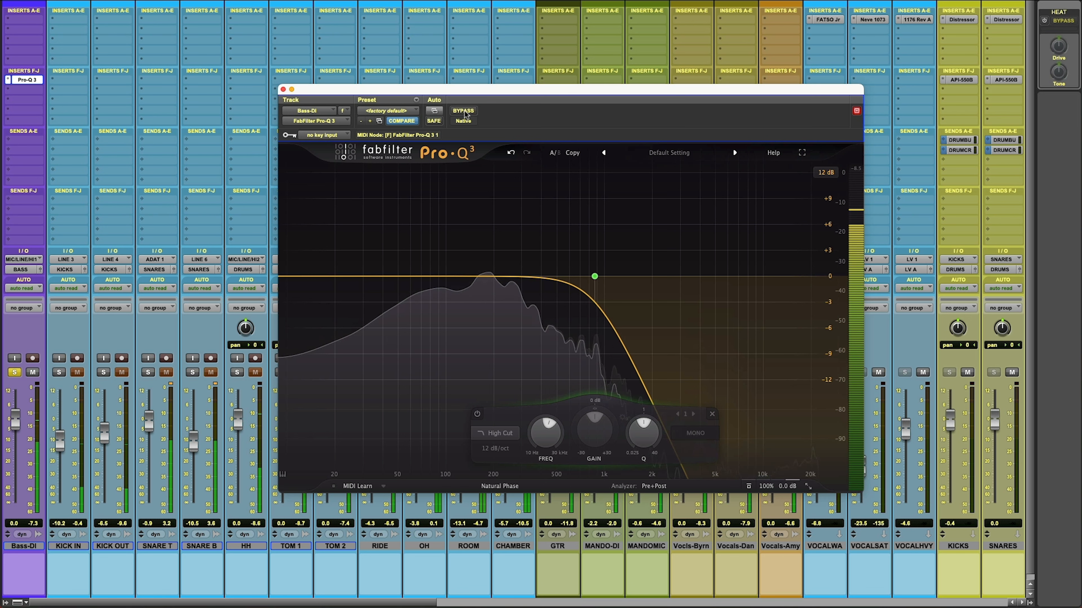
left_click(464, 112)
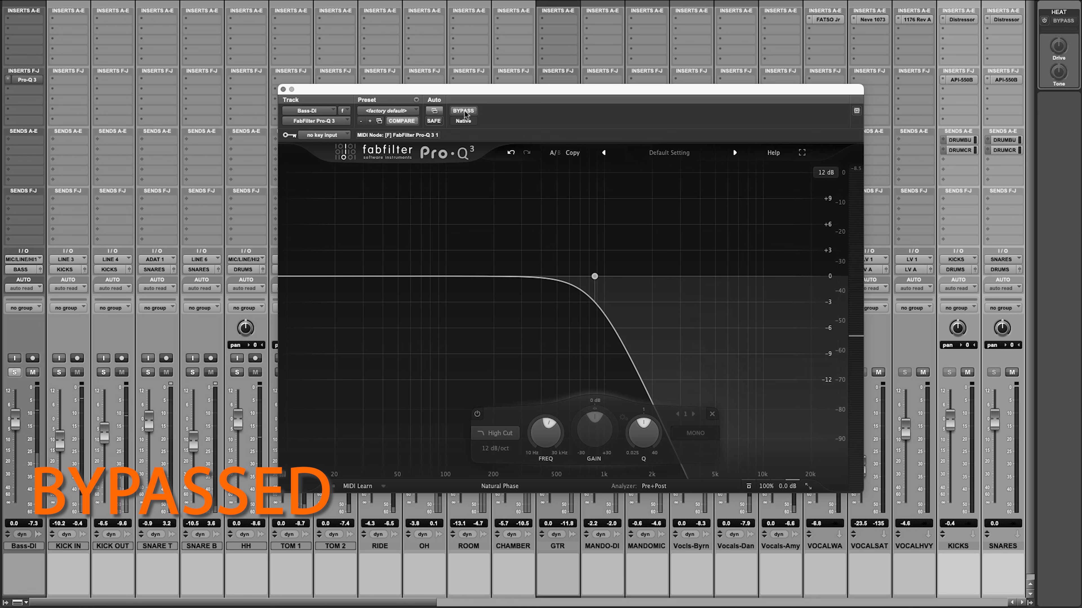
left_click(465, 111)
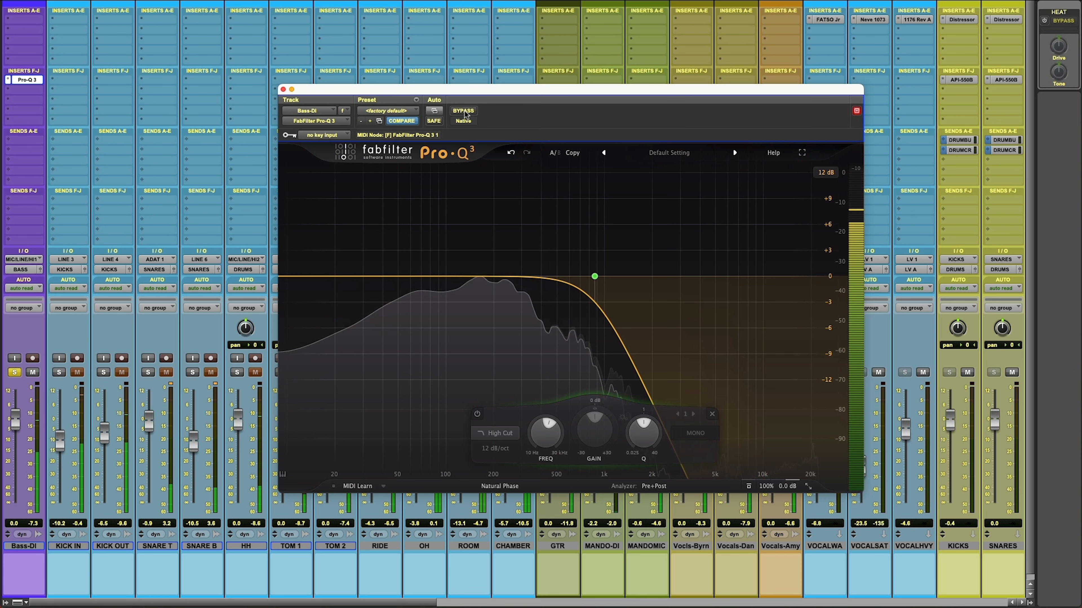
left_click(464, 111)
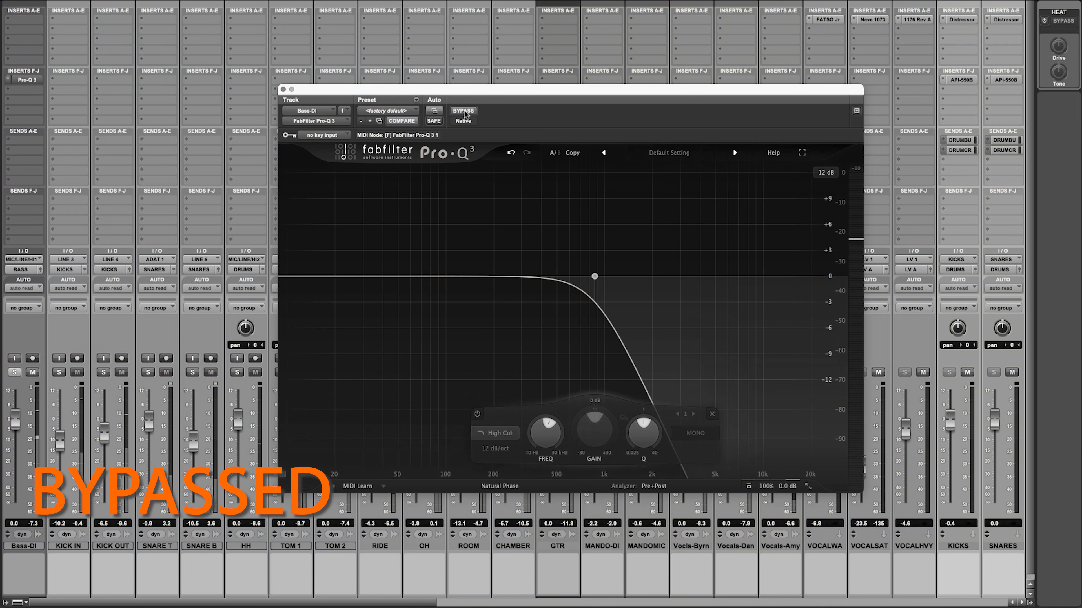
left_click(463, 111)
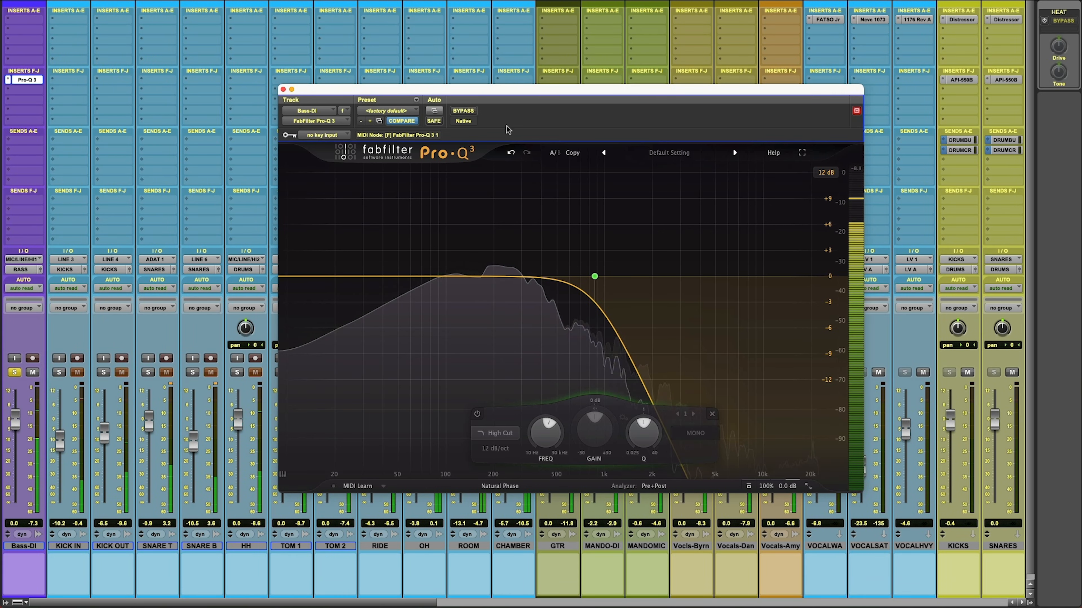
left_click(463, 111)
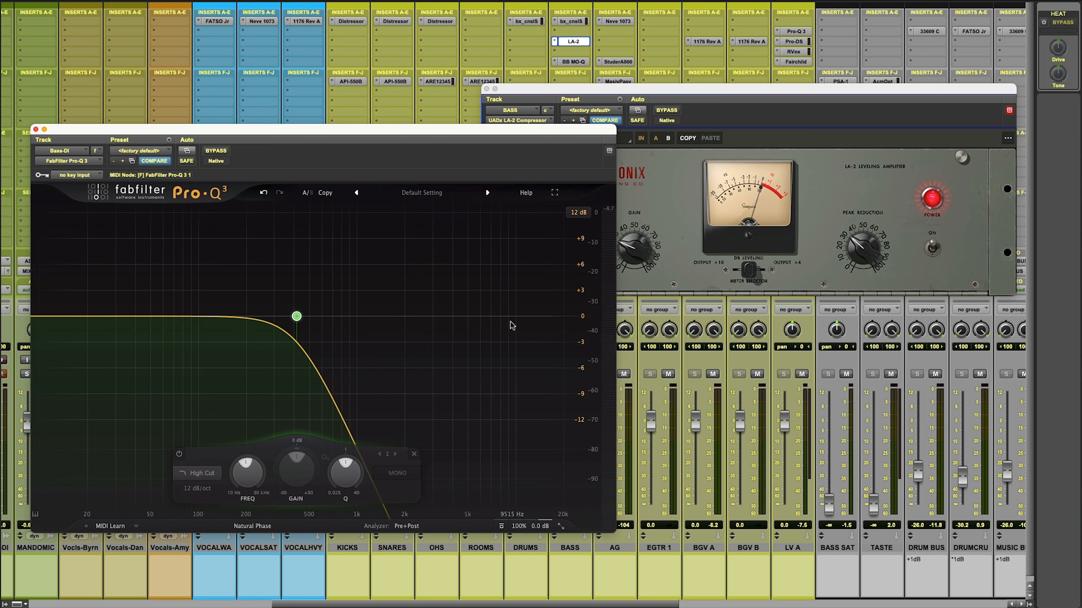
Open the BB MO-Q equalizer on the BASS bus during playback and check its 5000 Hz band.
left_click(573, 61)
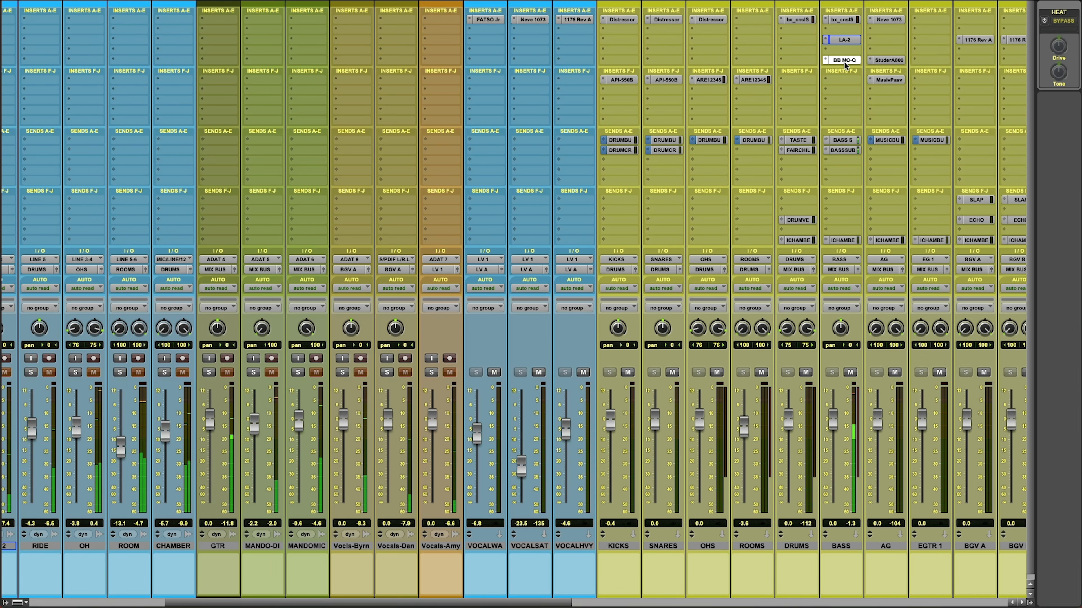
left_click(844, 60)
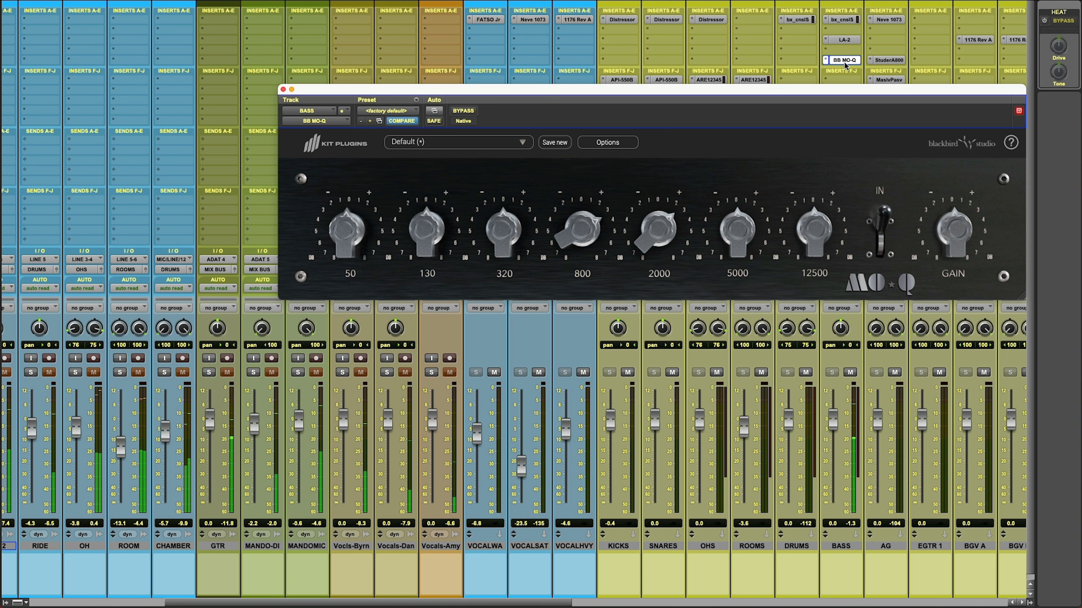
mouse_move(714, 231)
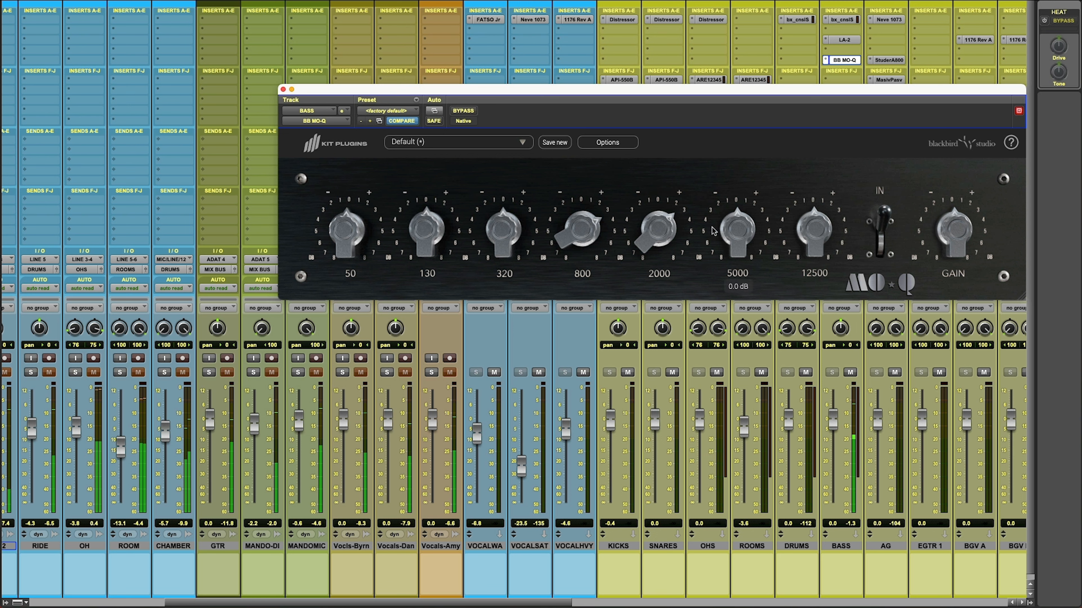
Compare the BASS bus sound with the BB MO-Q bypassed and active during playback, and close the plugin window.
left_click(465, 111)
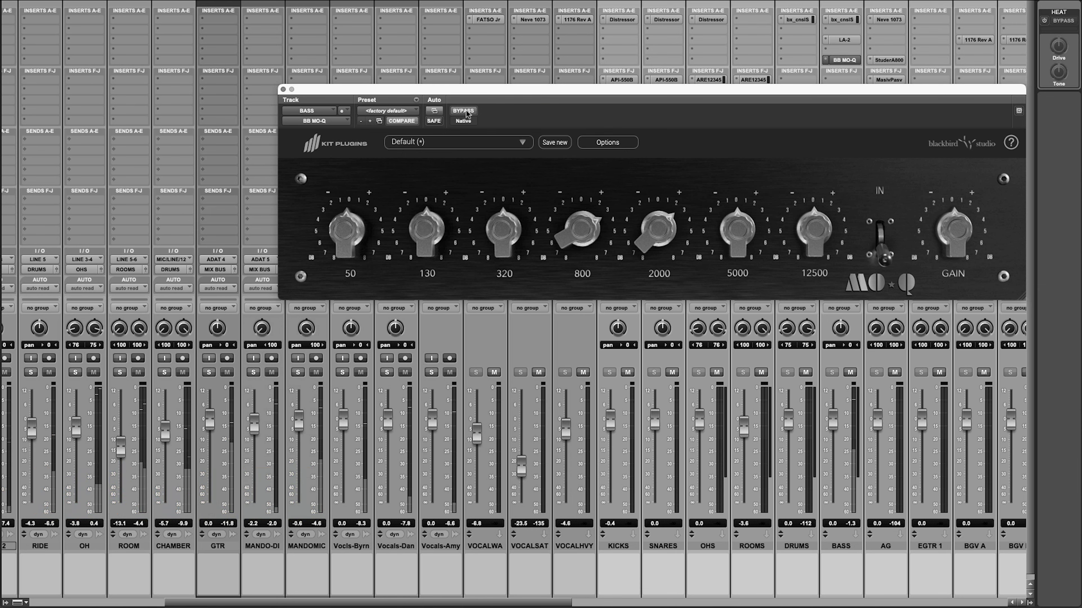
left_click(465, 111)
left_click(283, 89)
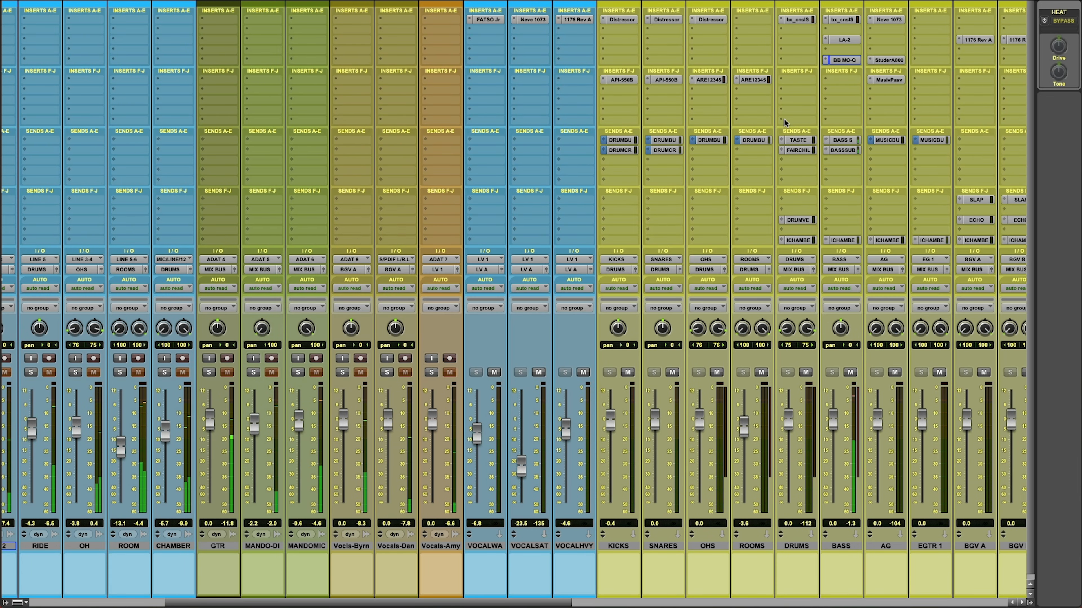
Reopen the Pro-Q 3 on Bass-DI and switch its bypass on and off repeatedly during playback to judge the 12 dB/oct High Cut.
scroll(787, 121, "left", 10)
left_click(26, 79)
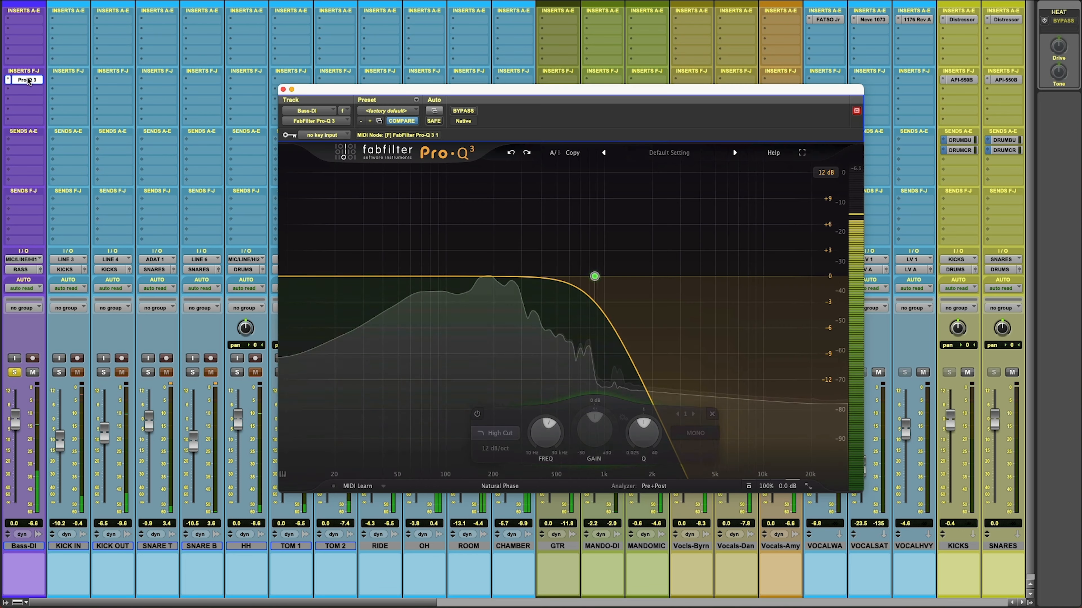
left_click(463, 110)
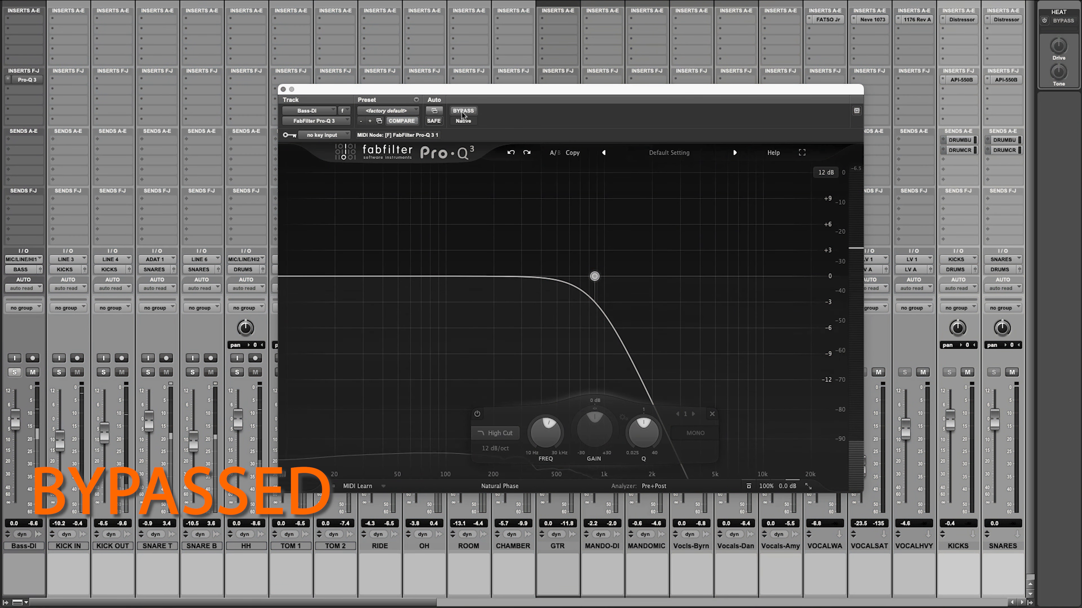
left_click(463, 111)
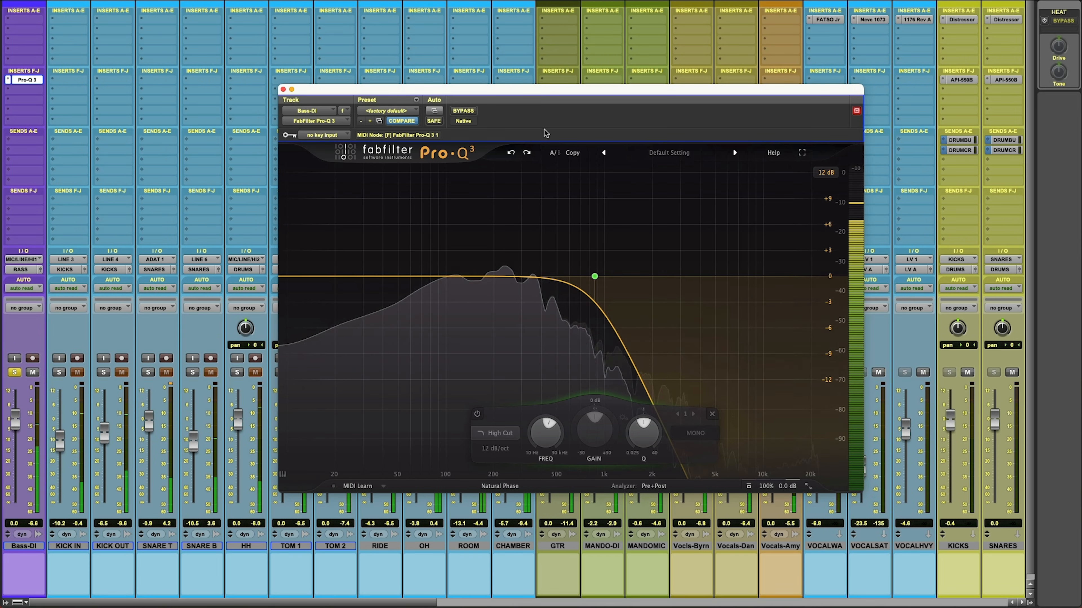
left_click(461, 111)
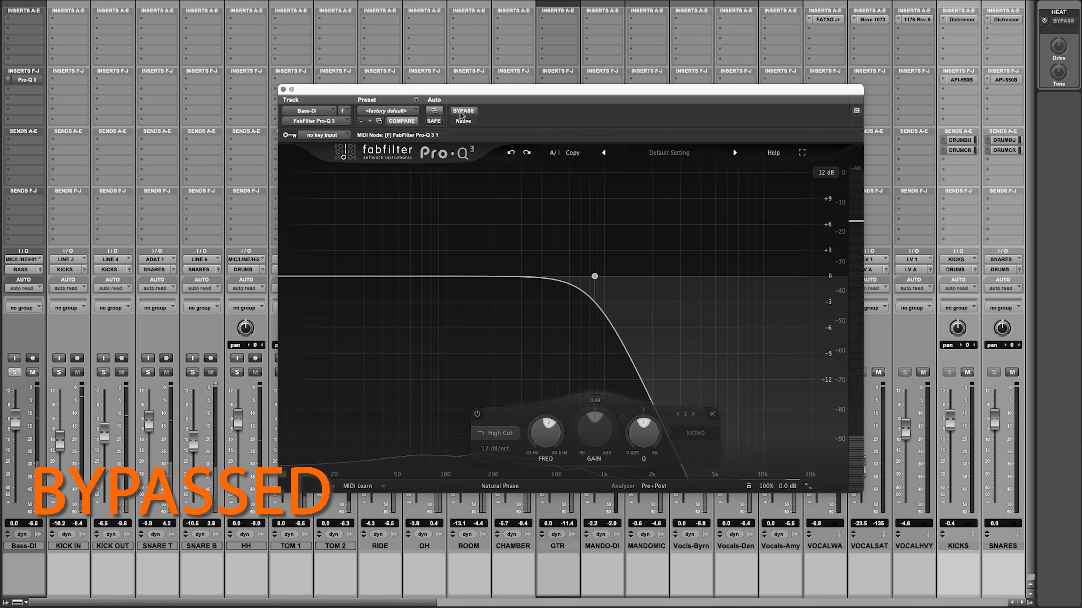
left_click(462, 112)
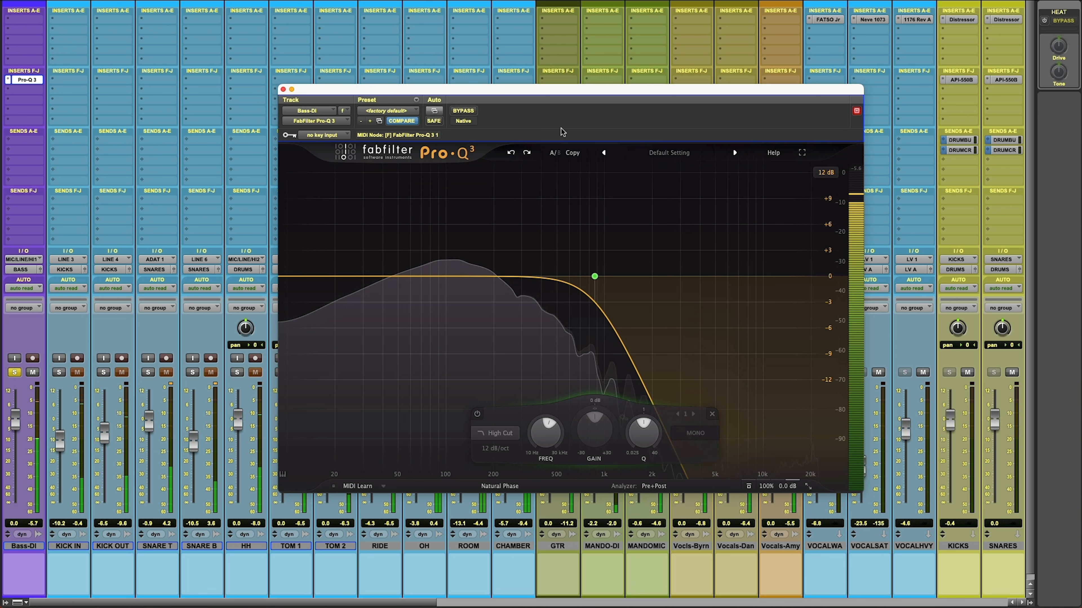
left_click(463, 111)
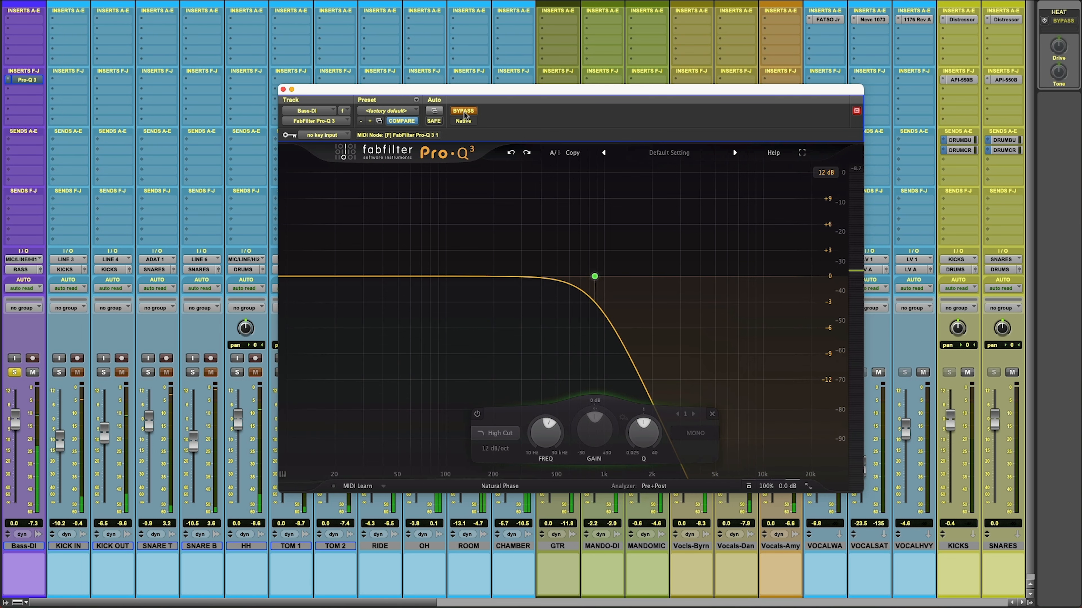